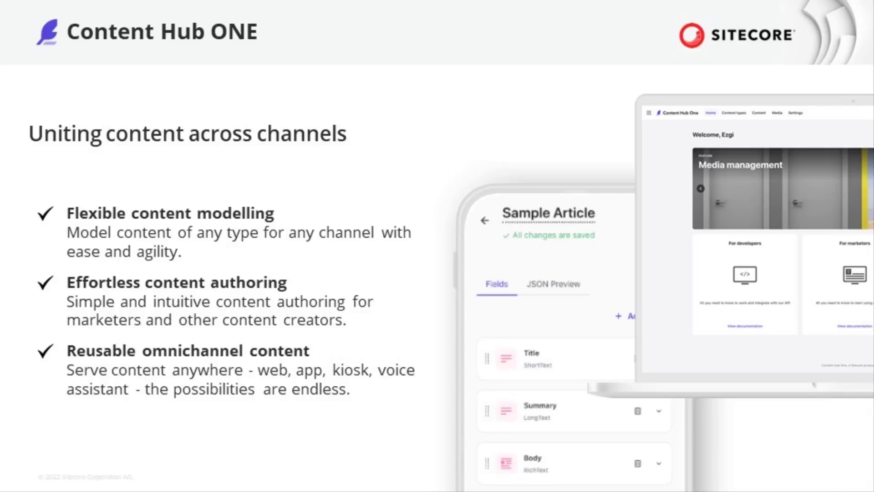
- Advance to the slide about serving content for any channel with a headless CMS
key("Right")
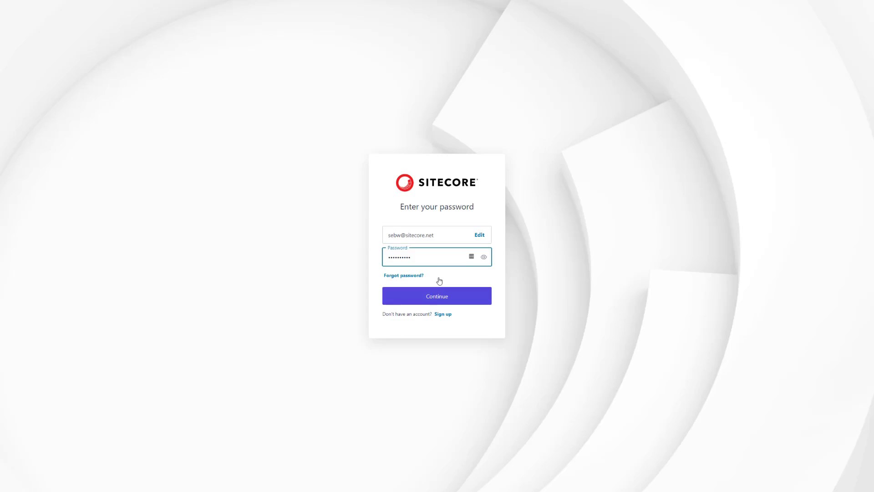
- Sign in to Sitecore Cloud Portal and show the Content Hub One app's details panel
left_click(439, 281)
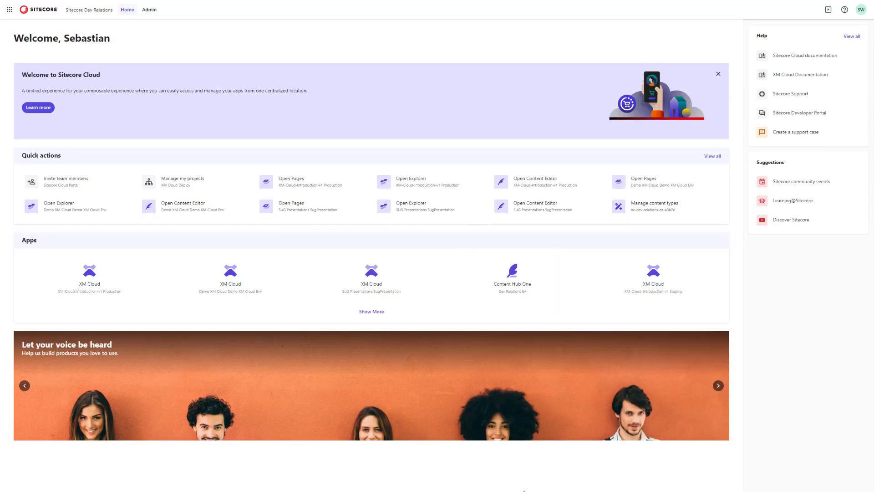
left_click(518, 288)
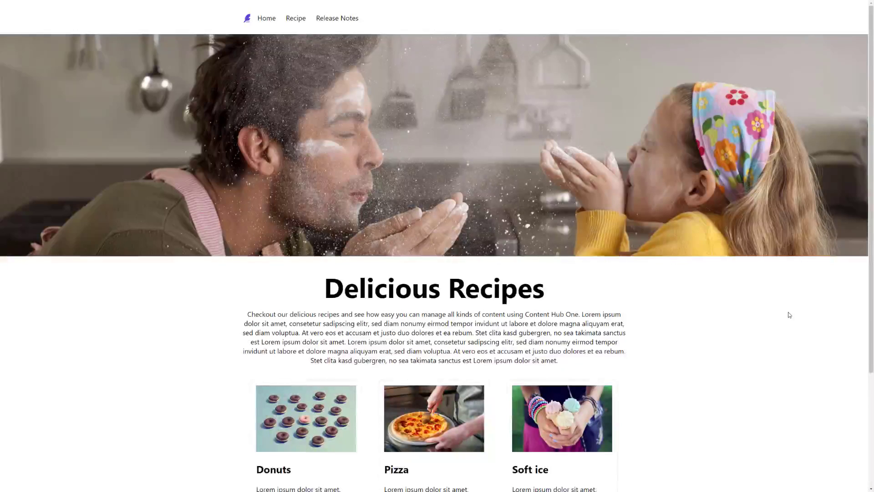
- Browse the Donuts, Pizza and Soft ice recipe cards and open the Donuts detail page
scroll(789, 314, "down", 1)
scroll(789, 315, "down", 3)
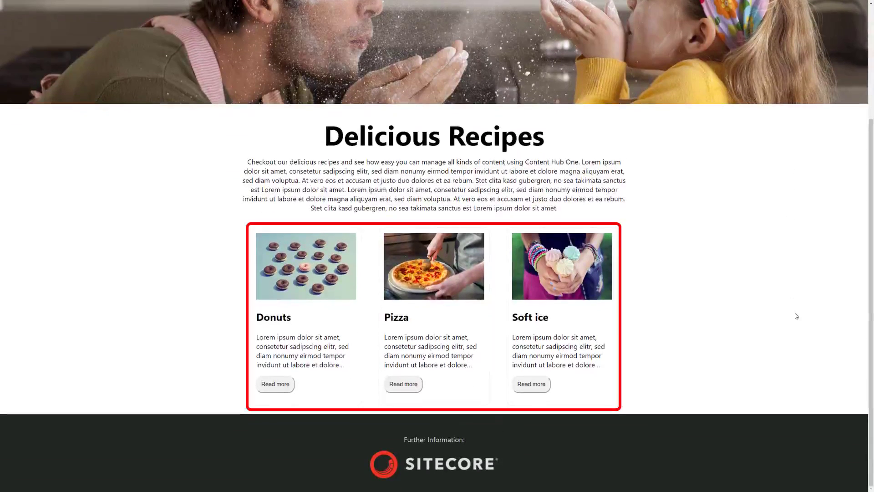
left_click(276, 385)
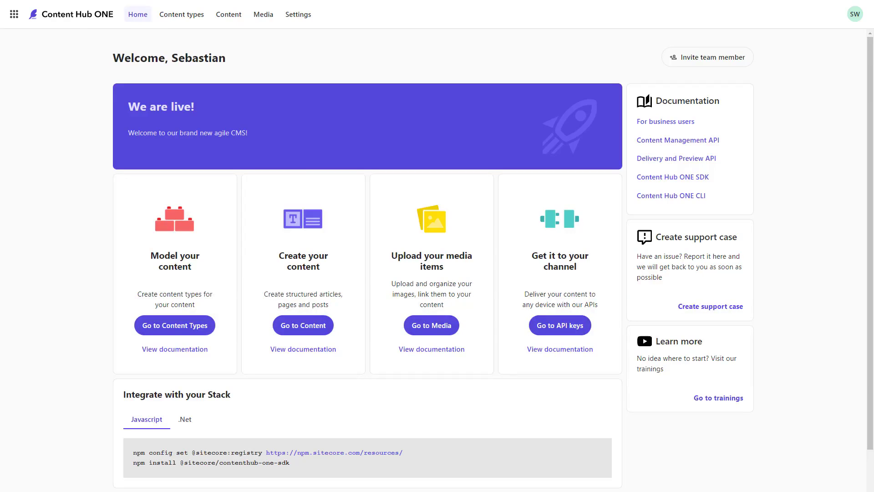
scroll(803, 419, "down", 2)
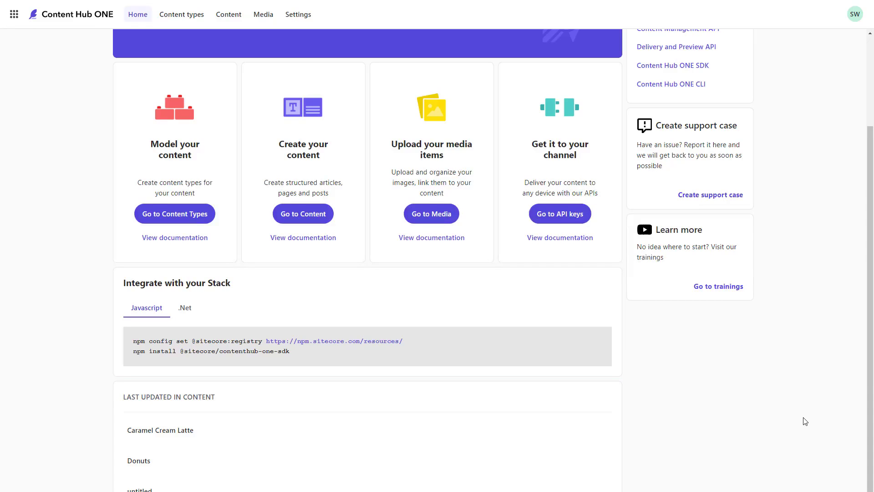
scroll(805, 421, "up", 3)
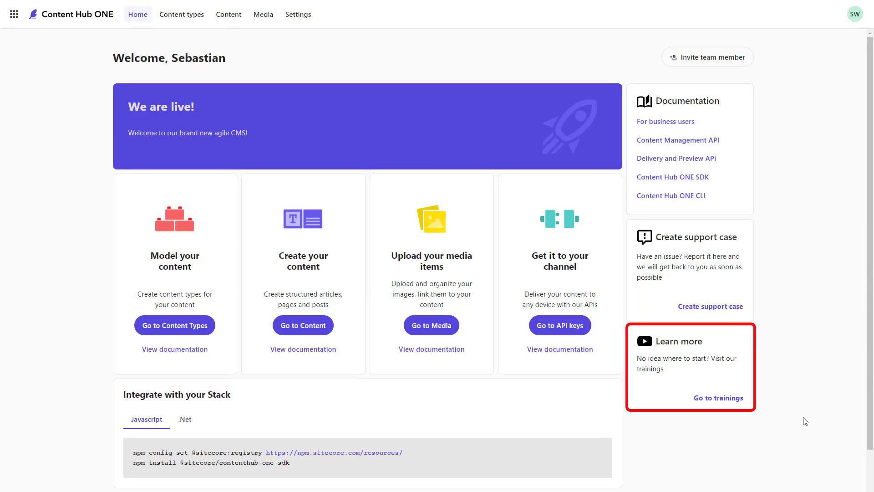
- Filter the content list to Recipe entries and open the Donuts recipe
left_click(237, 15)
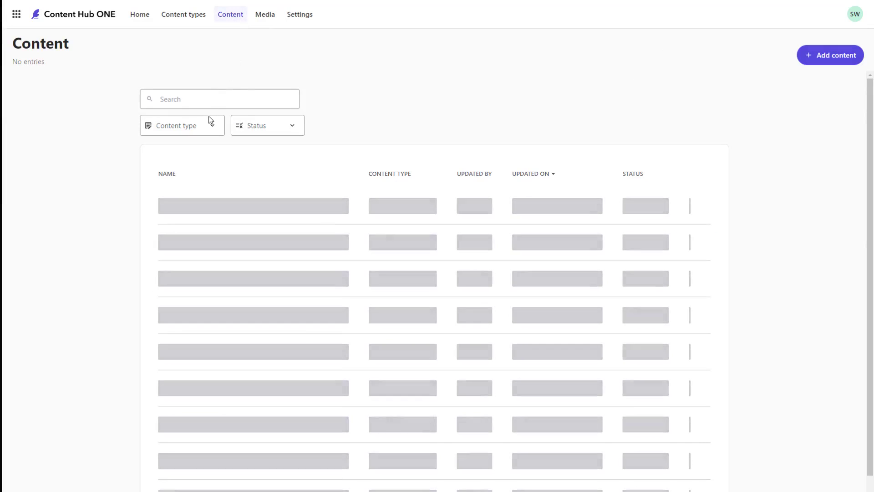
left_click(213, 127)
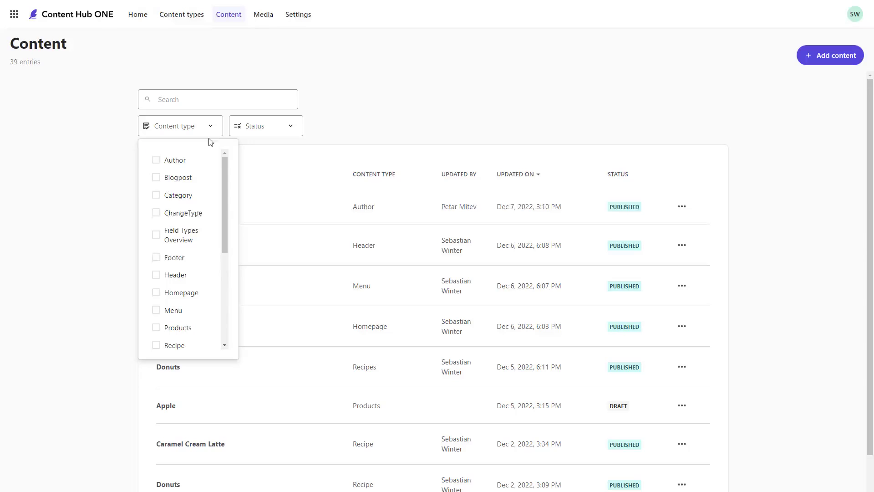
left_click(175, 345)
left_click(428, 124)
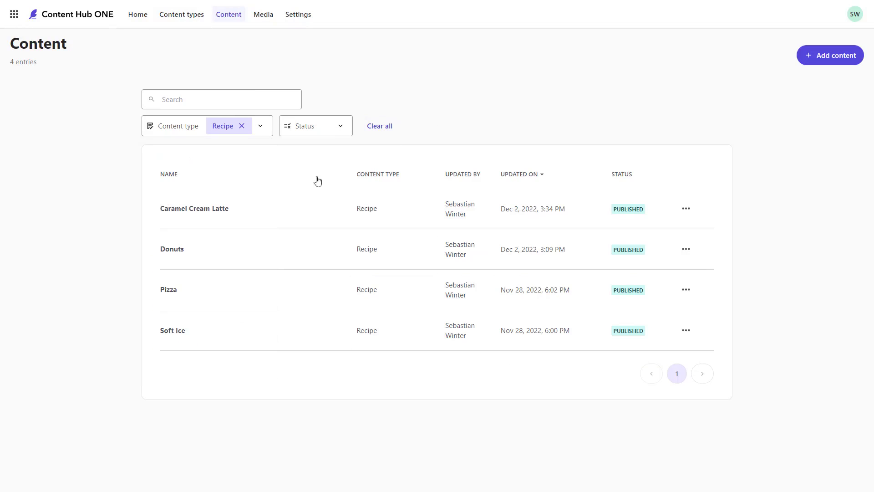
left_click(178, 251)
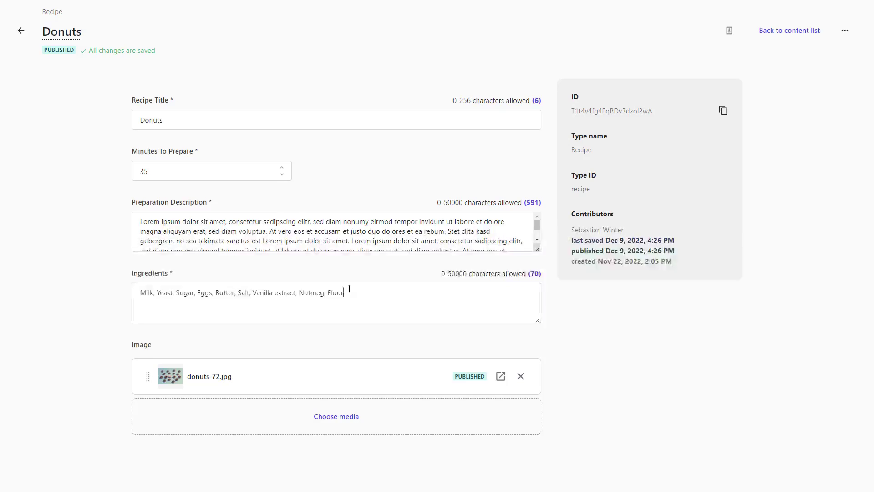
- Append Chocolate to the Donuts ingredients, save and publish it, then return to the list
left_click(349, 289)
type("Chocolate")
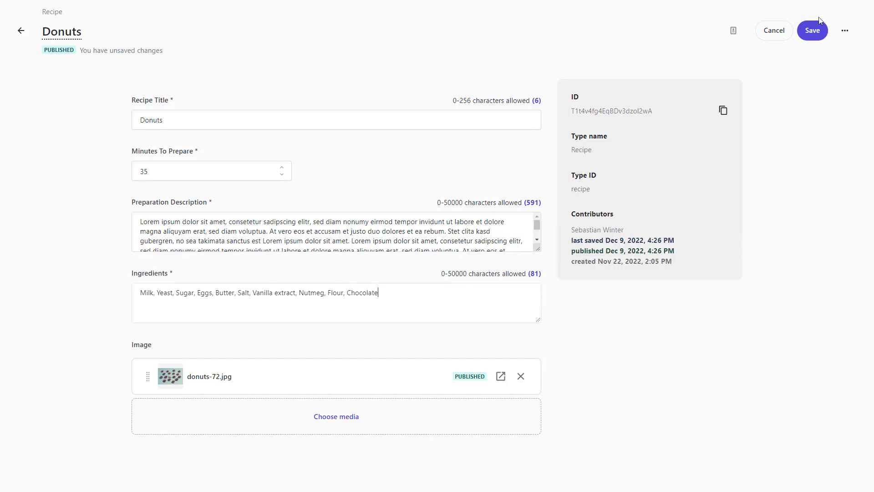
left_click(813, 34)
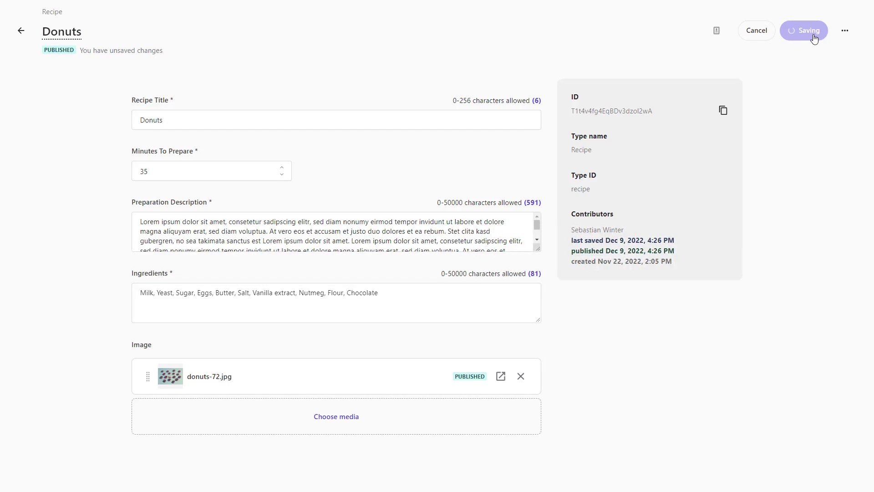
left_click(813, 36)
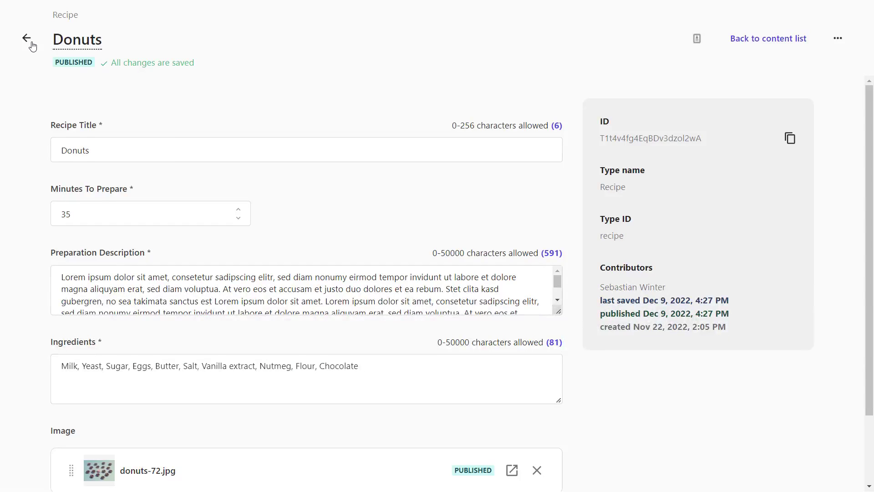
left_click(28, 39)
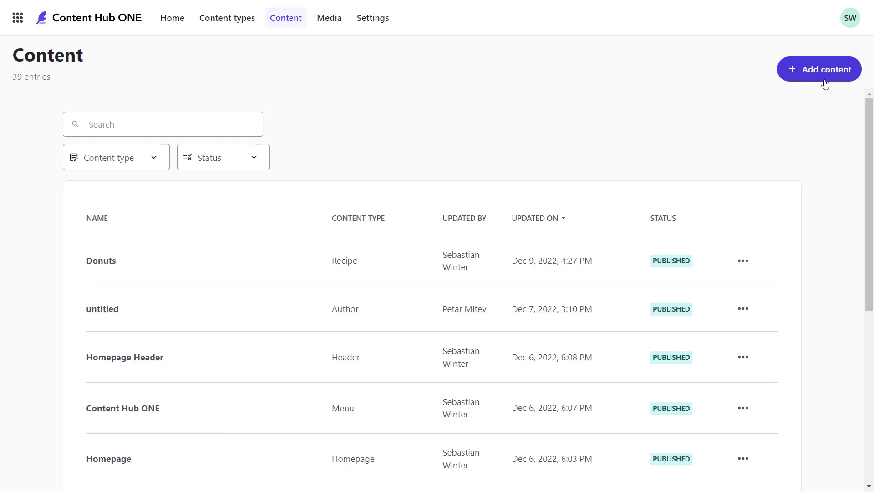
- Create a Recipe titled Caramel Cream Latte: 10 minutes, pasted description, ingredients Coffee Beans, Water, Cream, Caramel
left_click(824, 81)
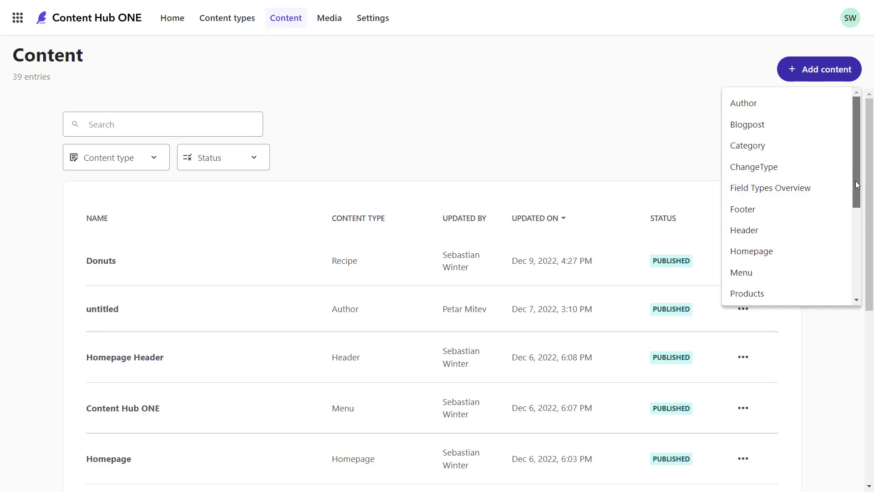
scroll(852, 184, "down", 1)
left_click(743, 284)
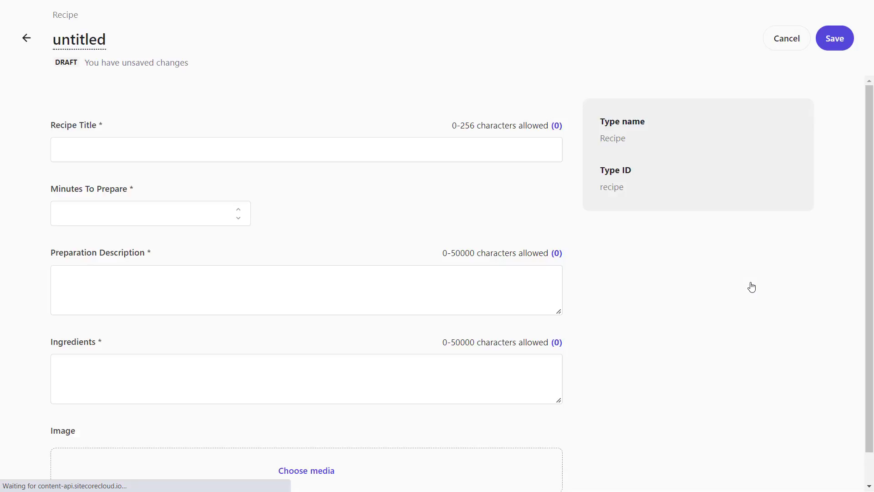
left_click(168, 146)
type("Caramel Cream Latte")
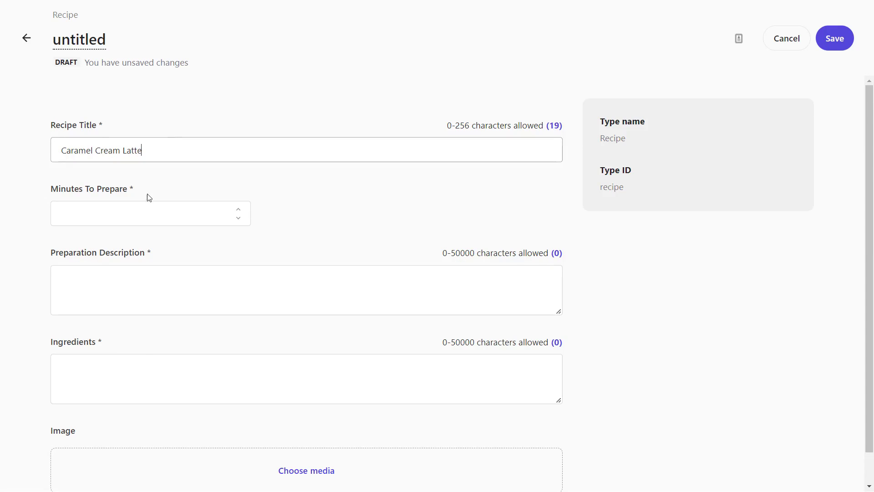
left_click(139, 211)
type("10")
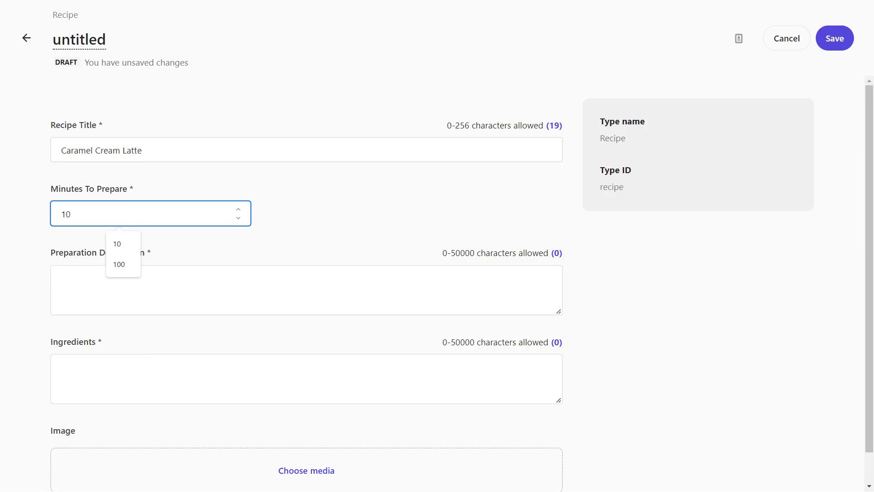
left_click(116, 289)
type("Lorem ipsum dolor sit amet, consetetur sadipscing elitr, sed diam nonumy eirmod tempor invidunt ut labore et dolore magna aliquyam erat, sed diam voluptua. At vero eos et accusam et justo duo dolores et ea rebum. Stet clita kasd gubergren, no sea takimata sanctus est Lorem ipsum dolor sit amet. Lorem ipsum dolor sit amet, consetetur sadipscing elitr, sed diam nonumy eirmod tempor invidunt ut labore et dolore magna aliquyam erat, sed diam voluptua. At vero eos et accusam et justo duo dolores et ea rebum. Stet clita kasd gubergren, no sea takimata sanctus est Lorem ipsum dolor sit amet.")
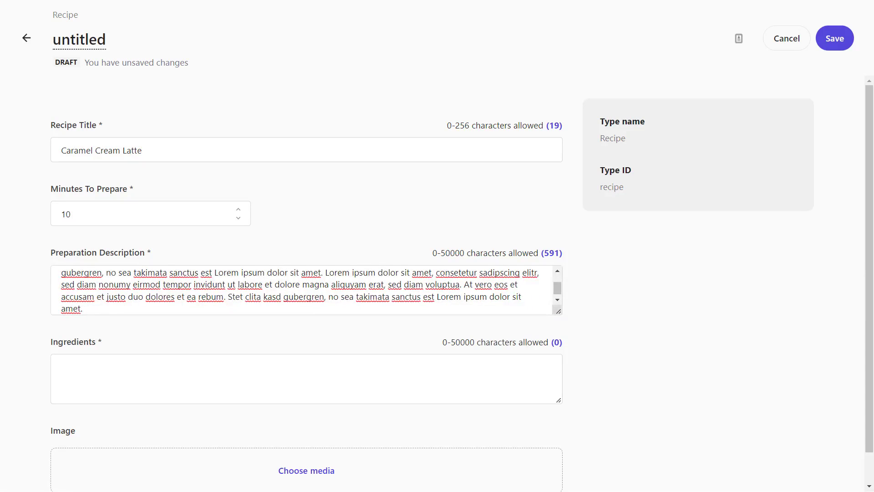
left_click(103, 361)
type("Coffee Beans, Water, Cream, Caramel")
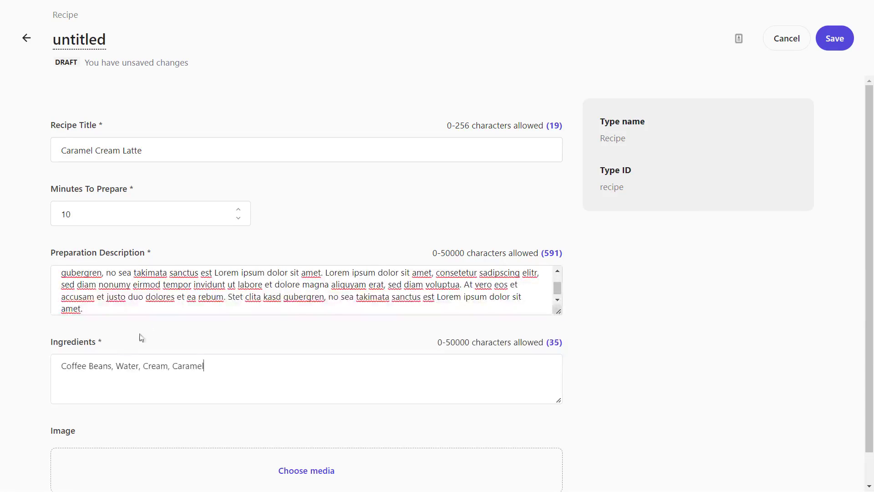
- Rename the entry to 'Caramel Cream Latte', correcting the capital A, and save the draft
double_click(79, 41)
type("Carame")
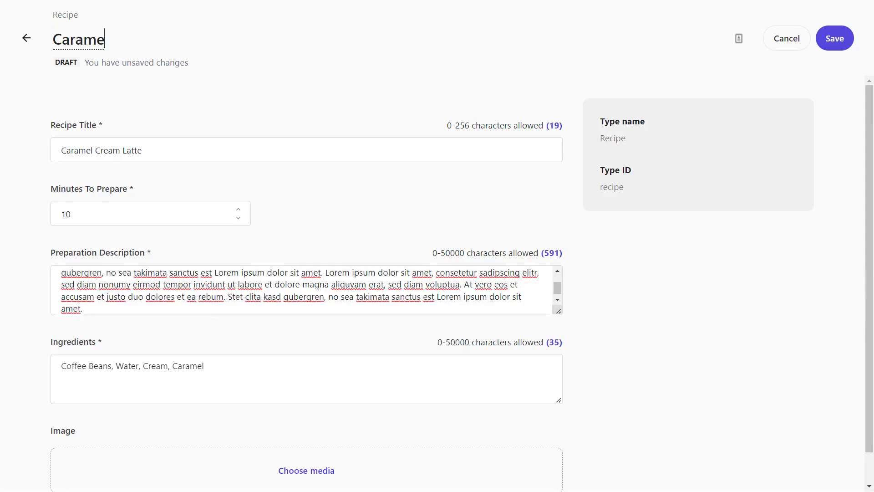
type("l Cream LAtte")
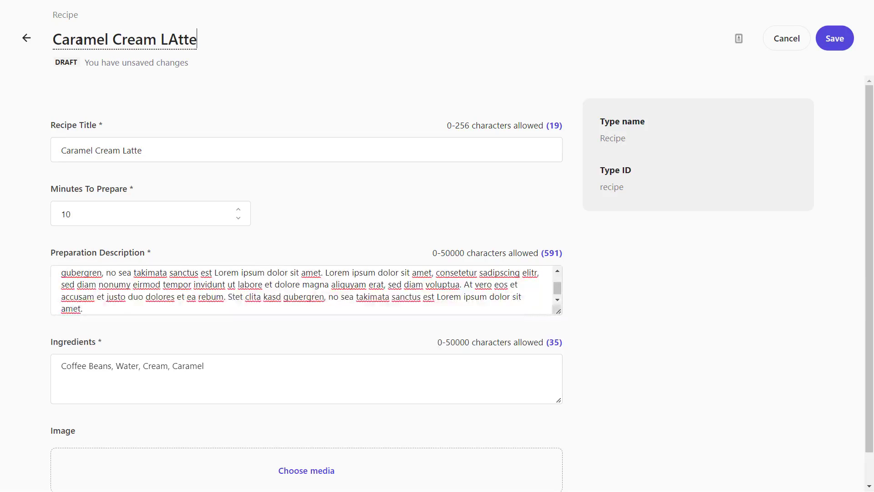
key("ctrl+Left")
key("Right")
key("Delete")
type("a")
left_click(840, 40)
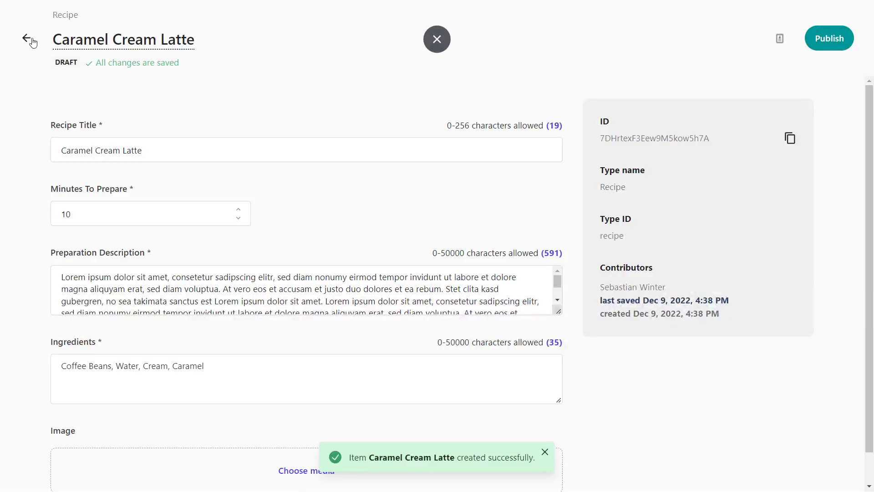
left_click(28, 42)
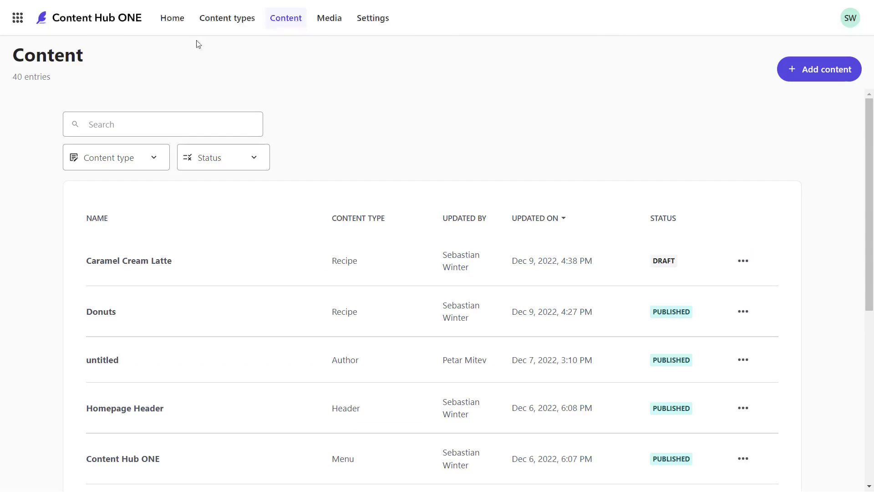
left_click(325, 20)
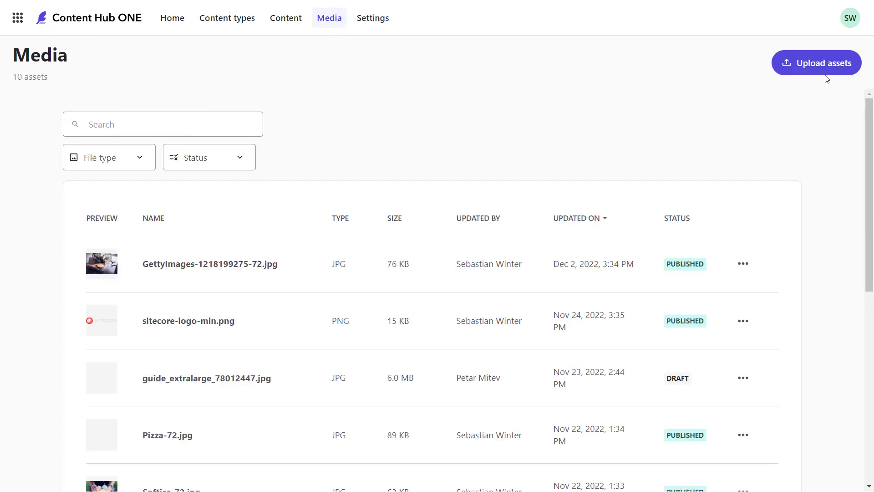
left_click(819, 67)
left_click(410, 127)
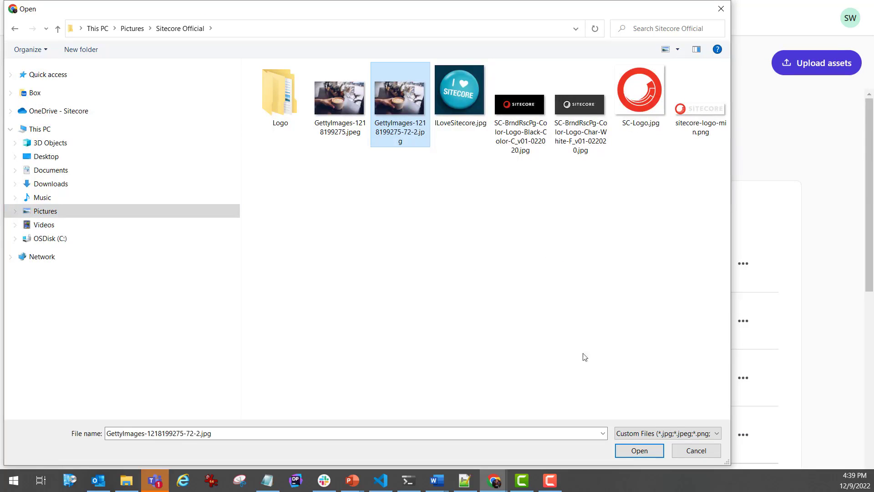
left_click(639, 451)
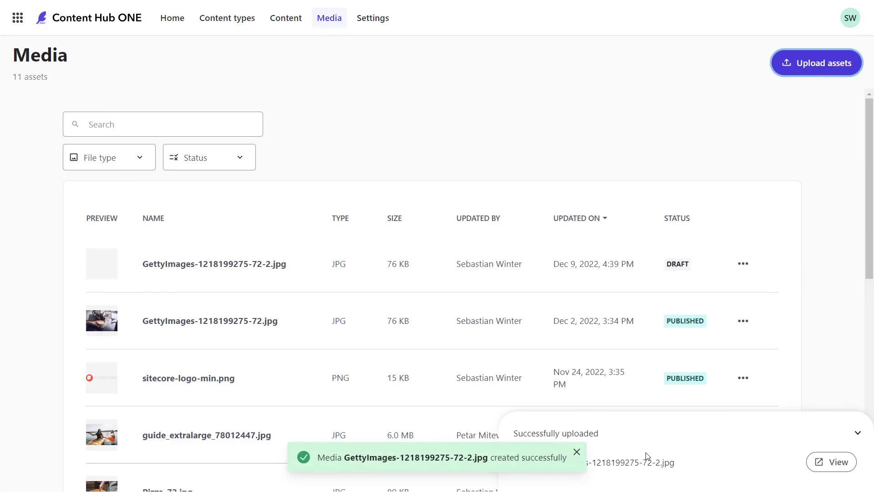
left_click(263, 264)
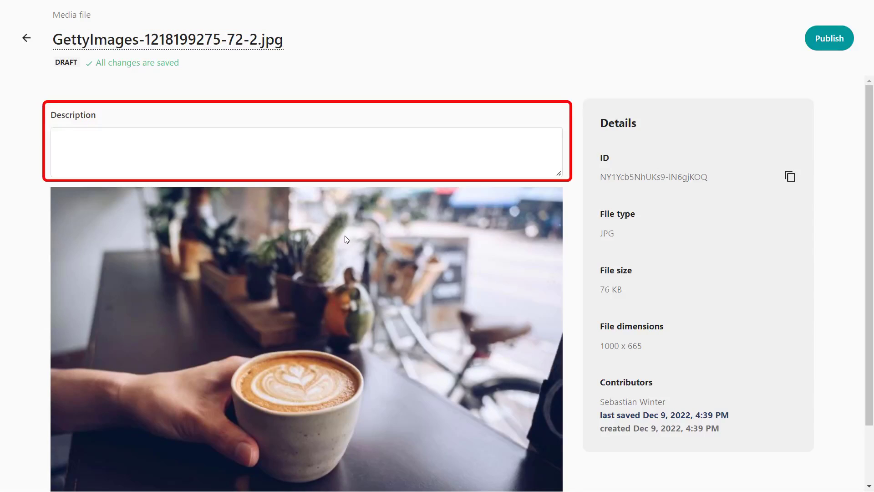
left_click(829, 45)
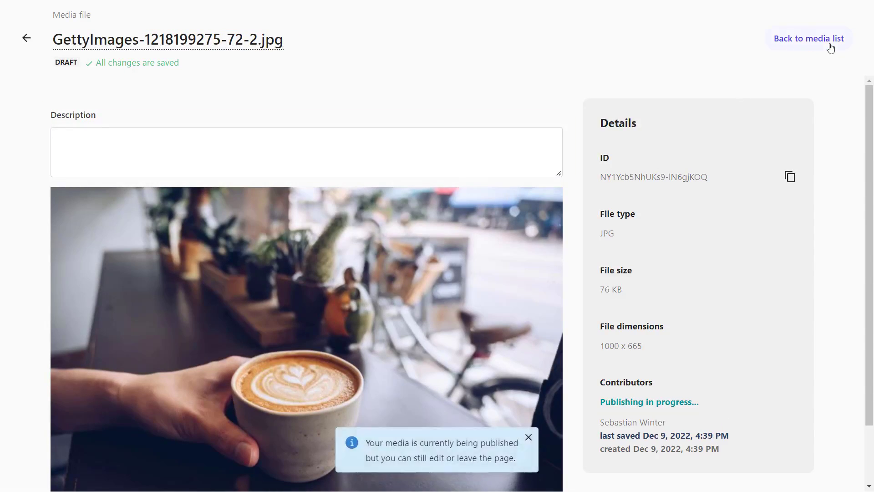
left_click(27, 41)
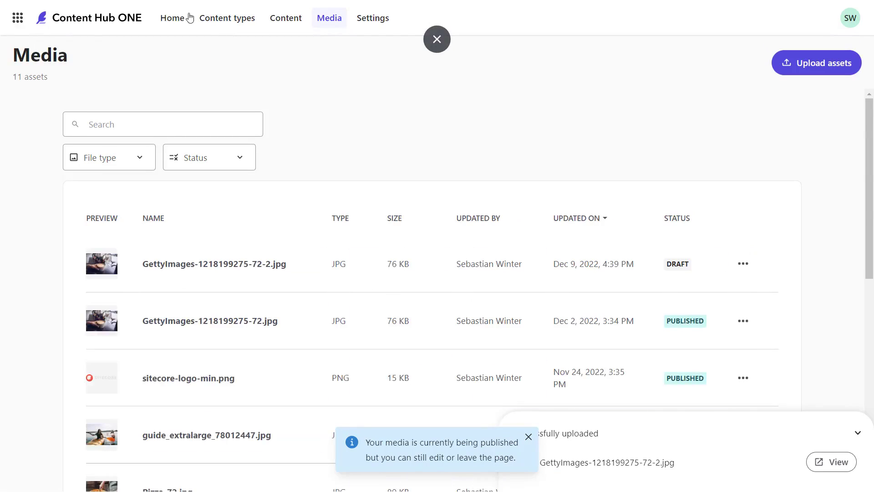
- Add the published latte image to Caramel Cream Latte's Image field, then save and publish
left_click(281, 19)
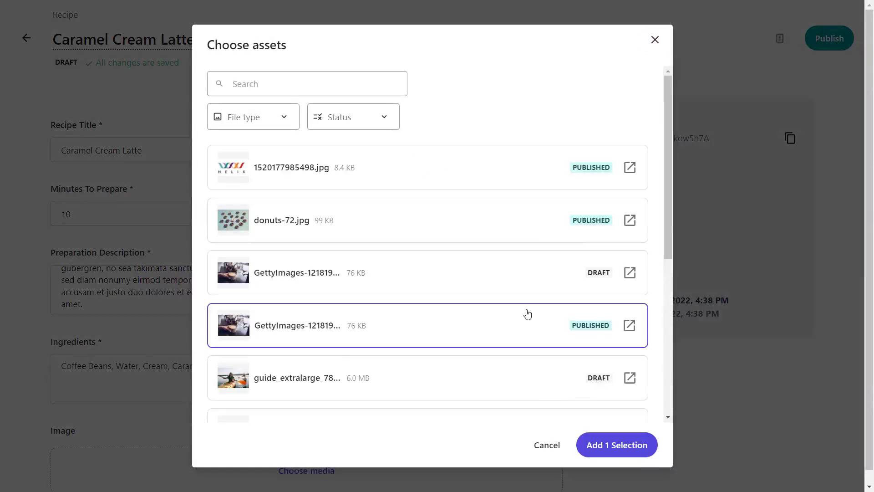
left_click(620, 447)
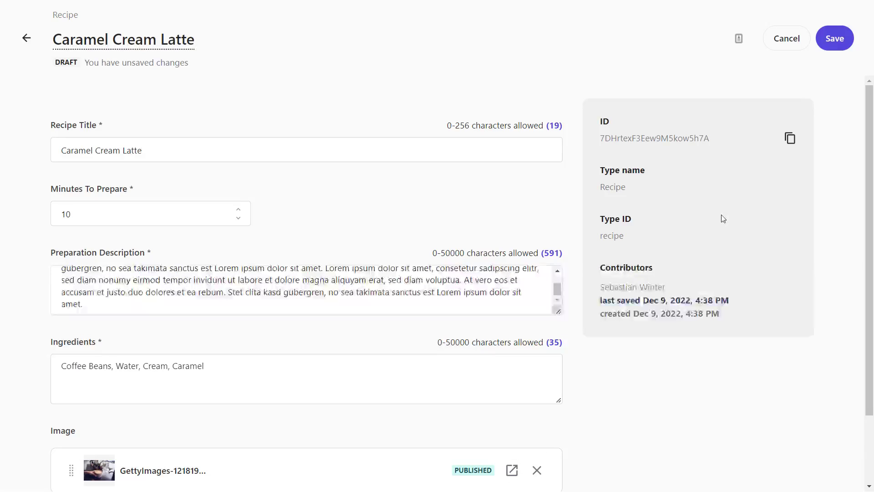
left_click(839, 43)
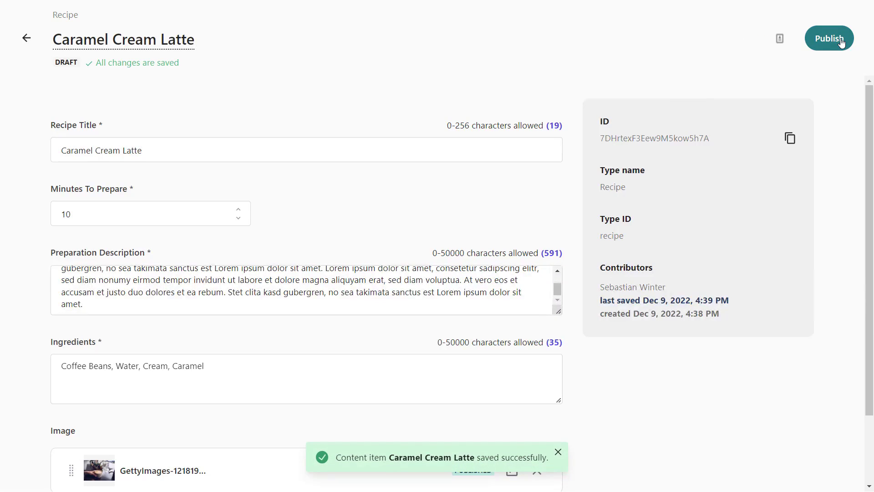
left_click(841, 42)
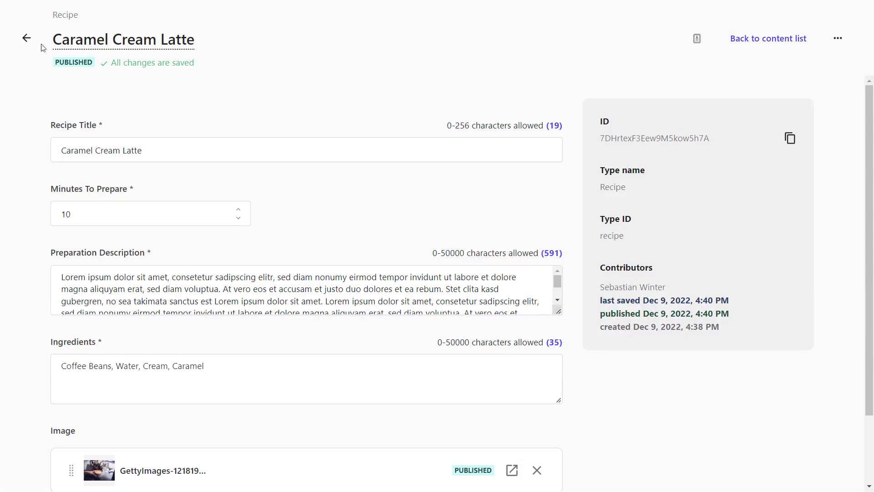
- Open the Recipe content type from page 2 of Content types and preview its addable field types
left_click(27, 39)
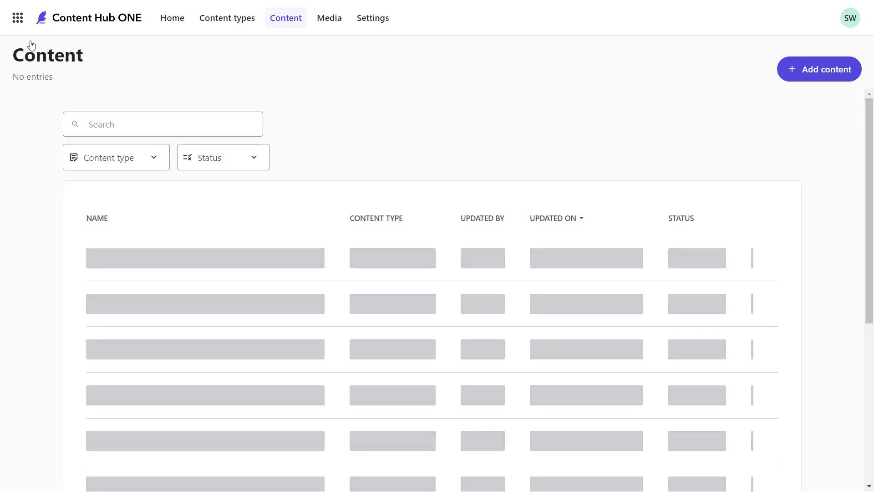
left_click(223, 31)
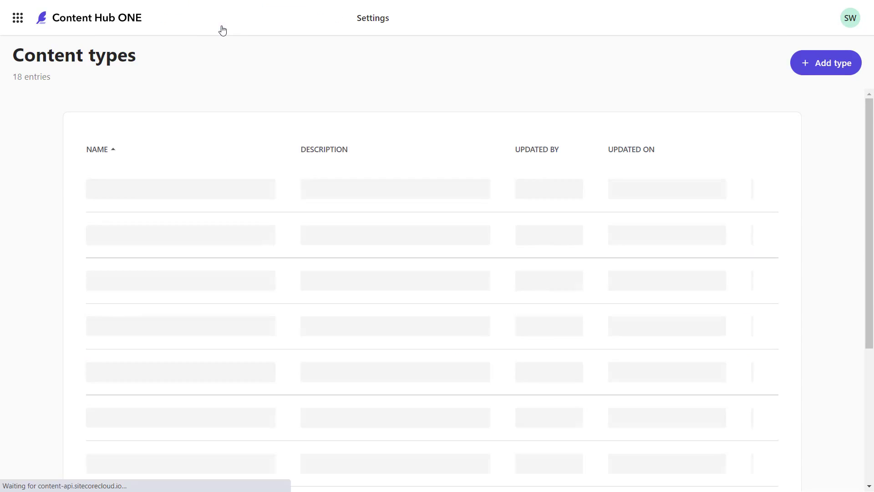
scroll(172, 197, "down", 5)
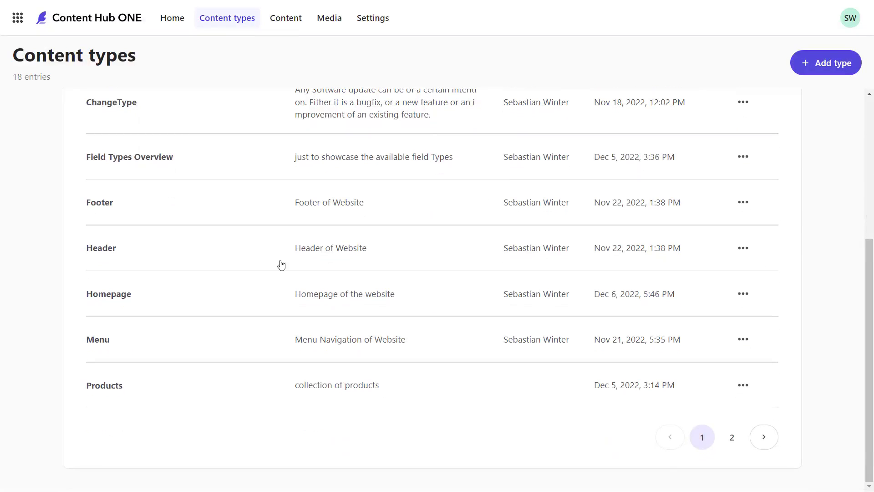
left_click(731, 438)
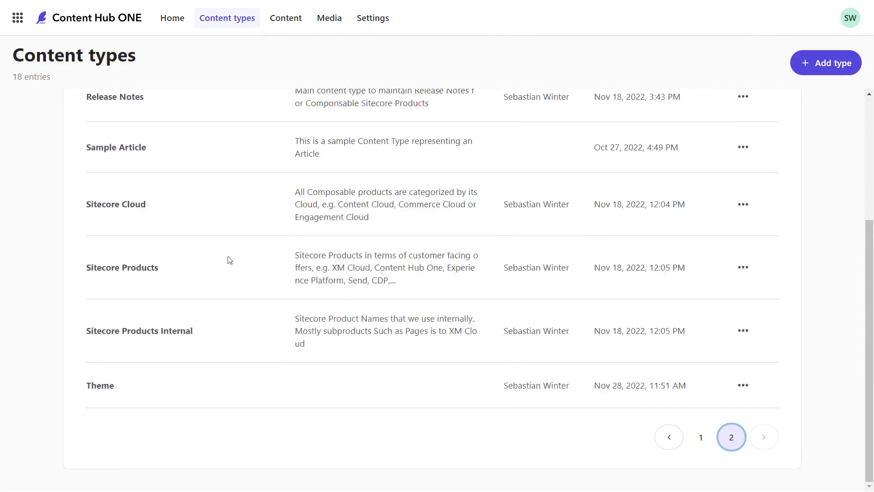
scroll(220, 260, "up", 4)
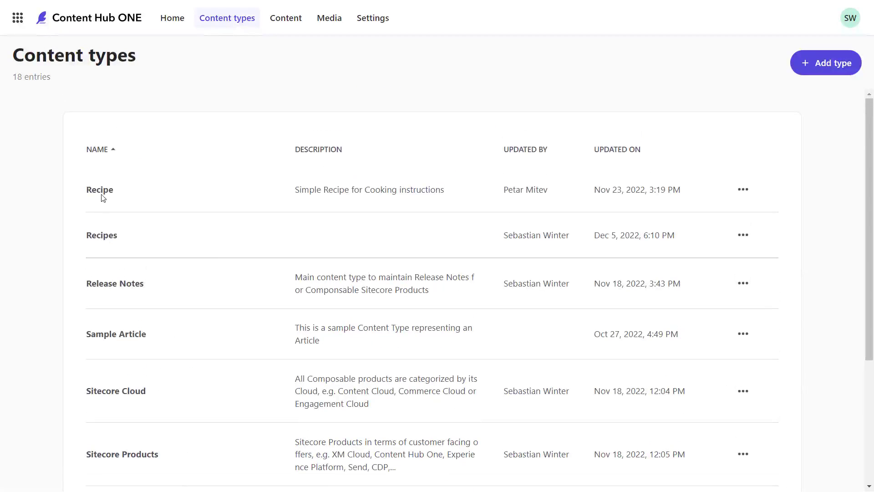
left_click(102, 195)
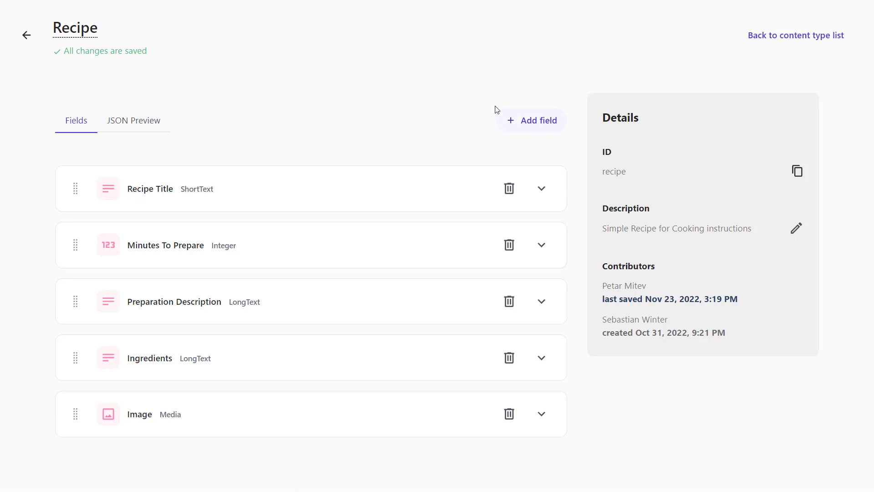
left_click(531, 123)
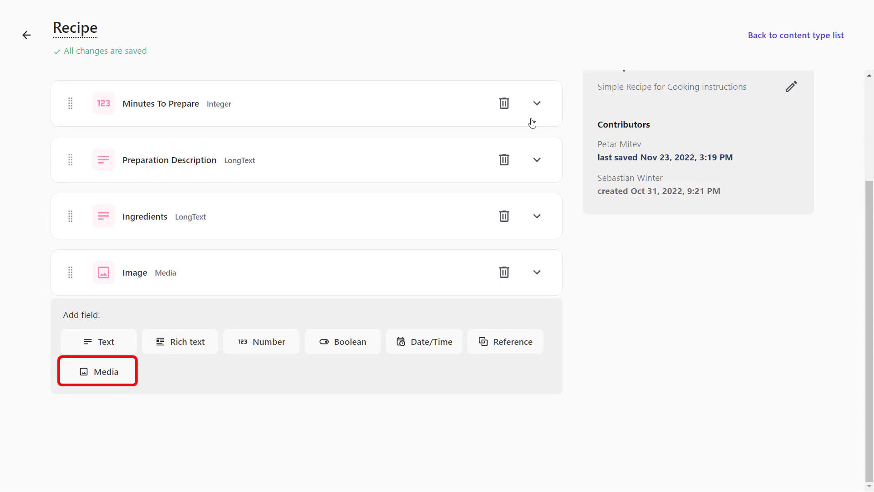
key("Escape")
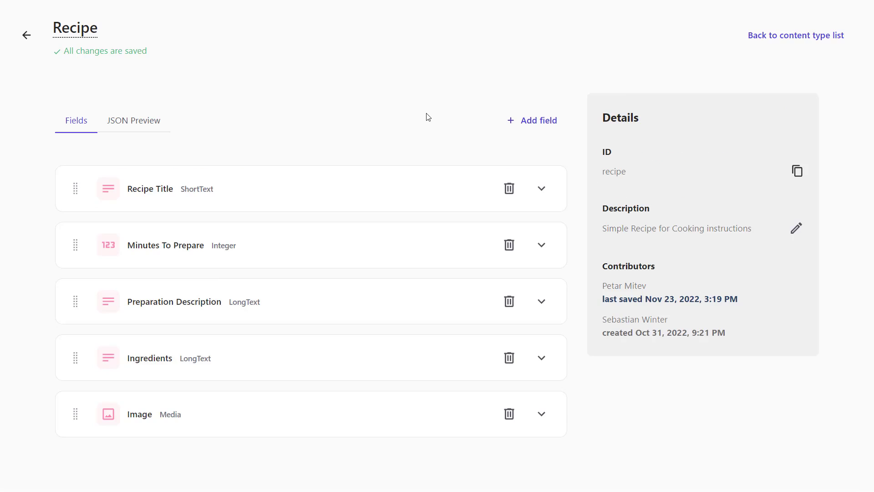
- Review the four API keys under Settings, then go to the OAuth client page
left_click(28, 37)
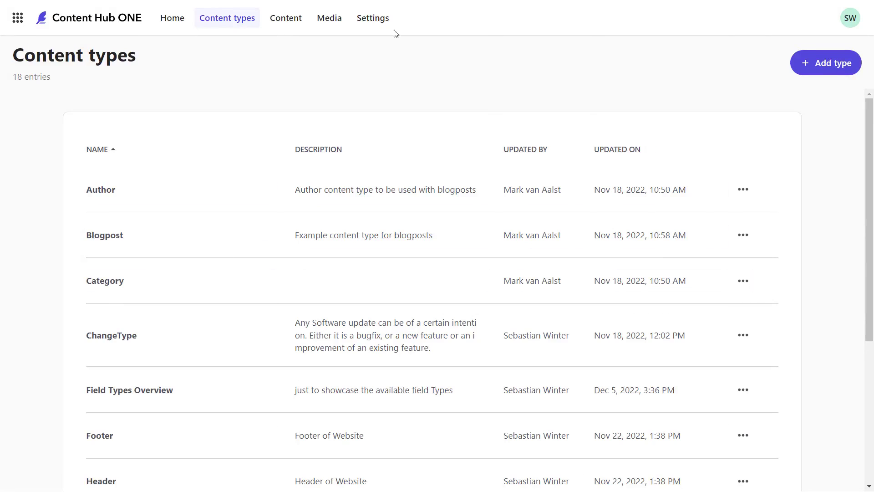
left_click(376, 20)
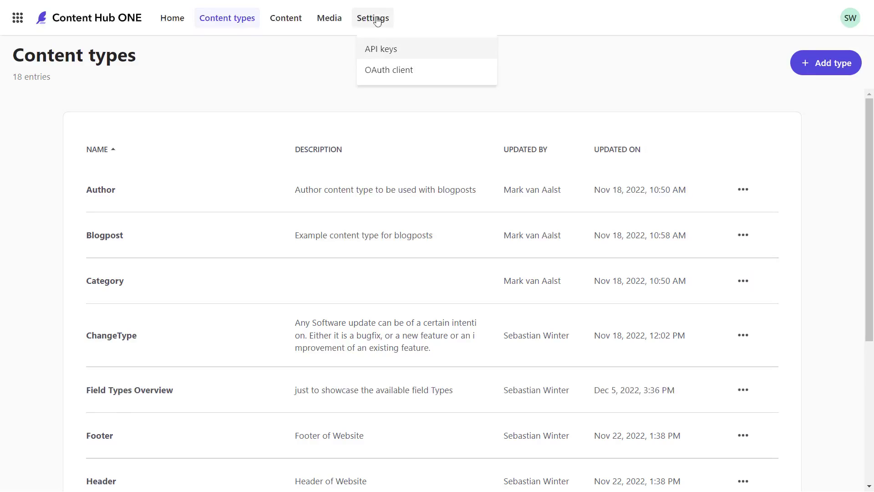
left_click(390, 58)
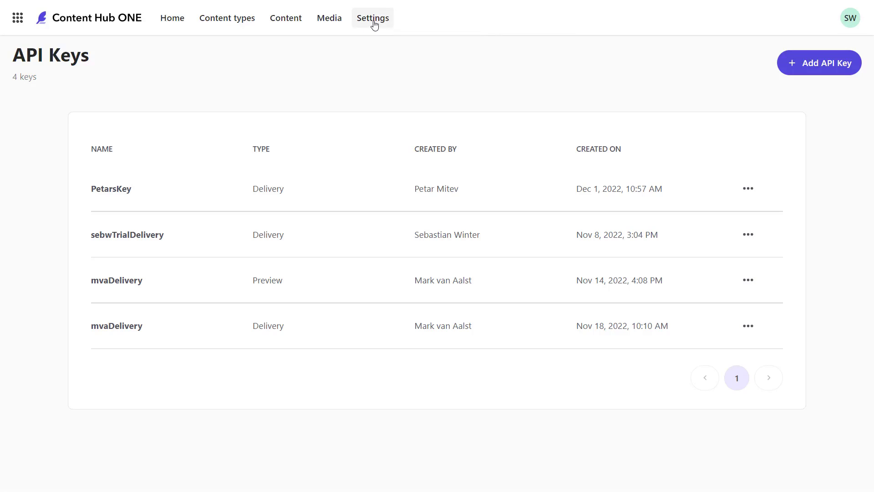
left_click(372, 22)
left_click(382, 70)
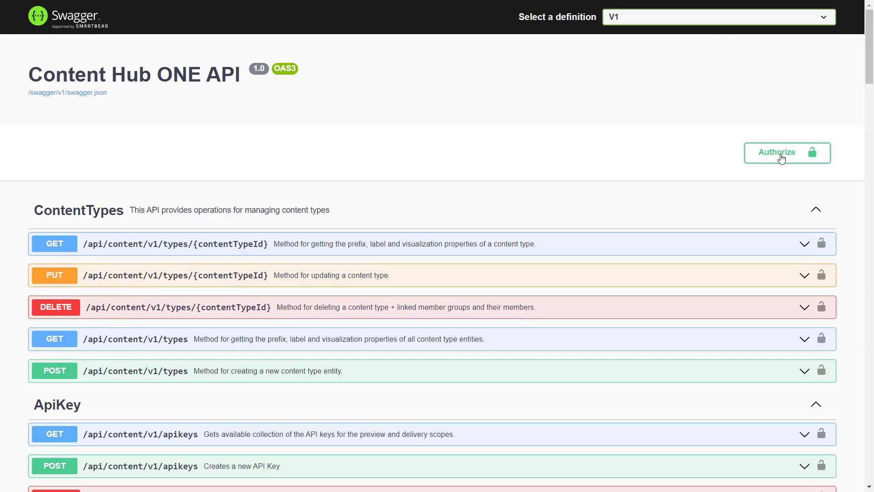
- Open Swagger's Available authorizations dialog for the JWT Bearer token
left_click(781, 157)
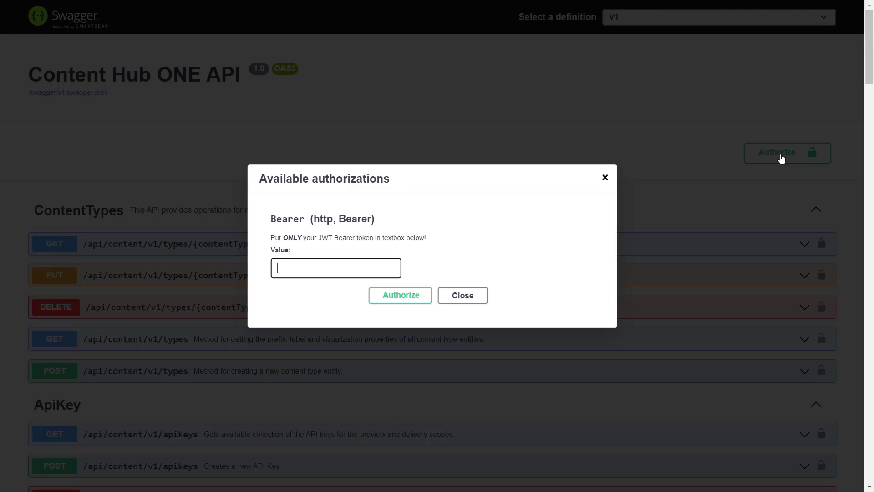